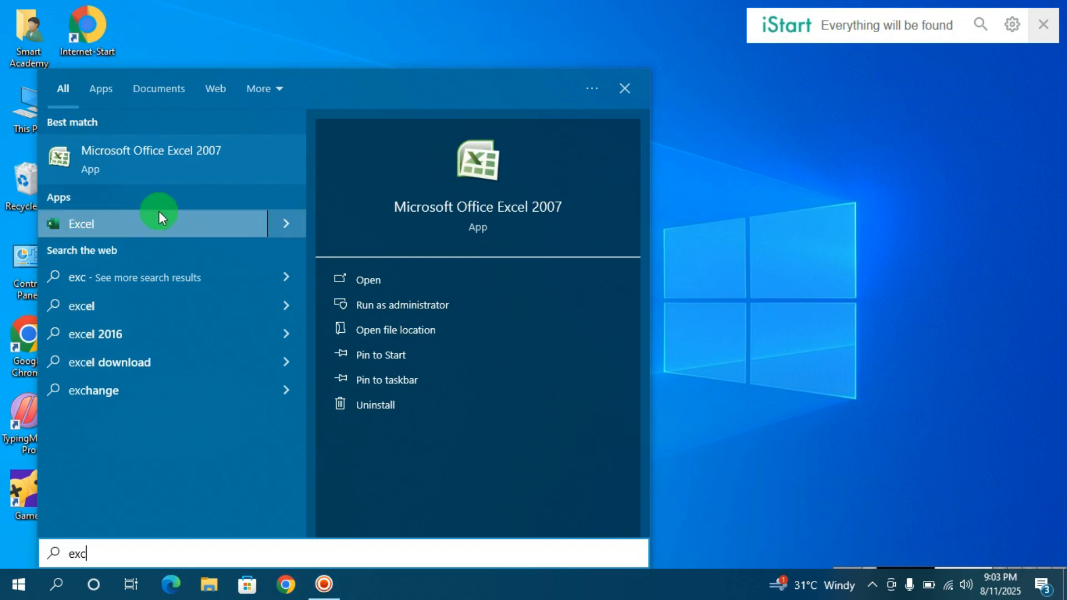
Step: Open Microsoft Office Excel 2007 and import the asdf Access database as a table at cell A1
click(162, 168)
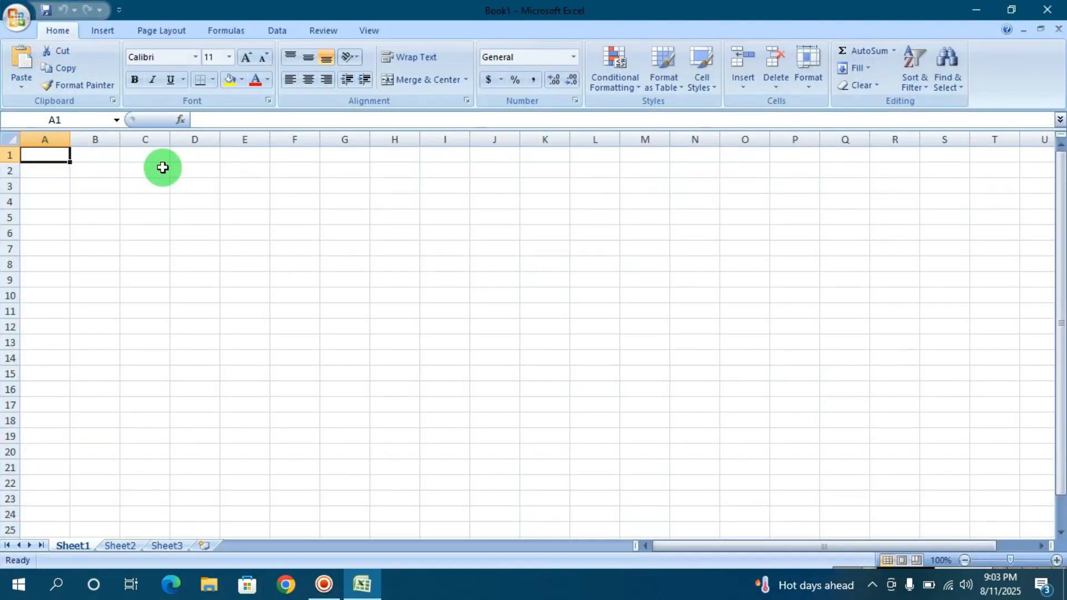
click(278, 32)
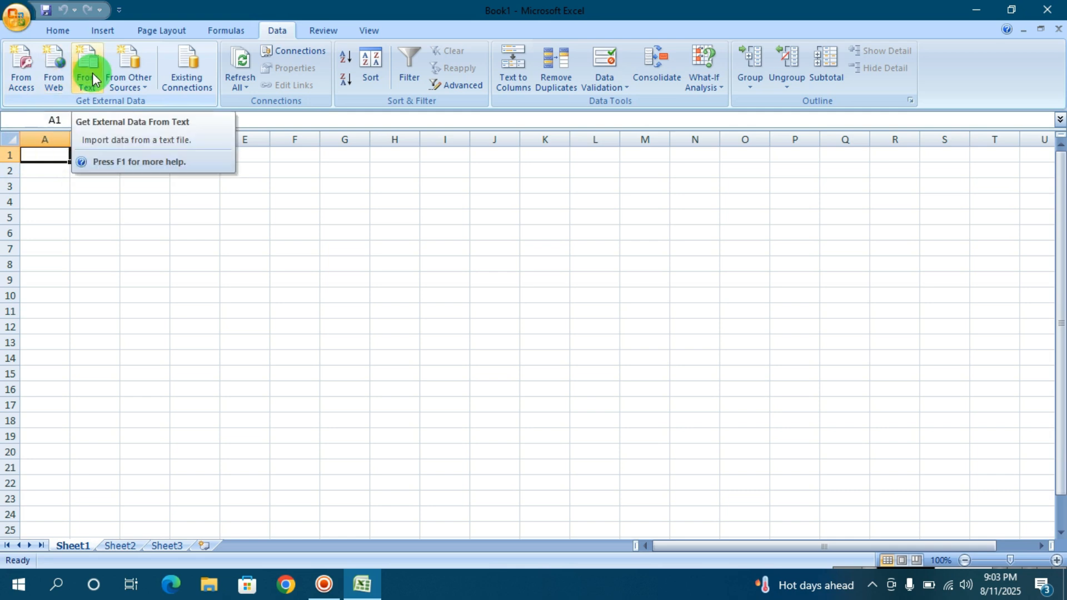
click(20, 66)
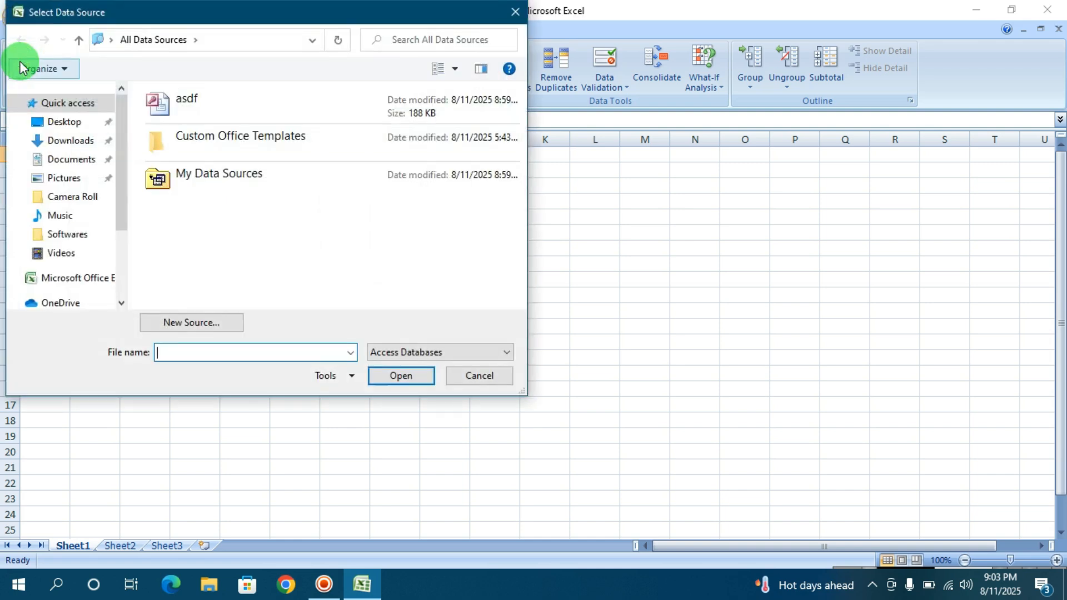
click(154, 108)
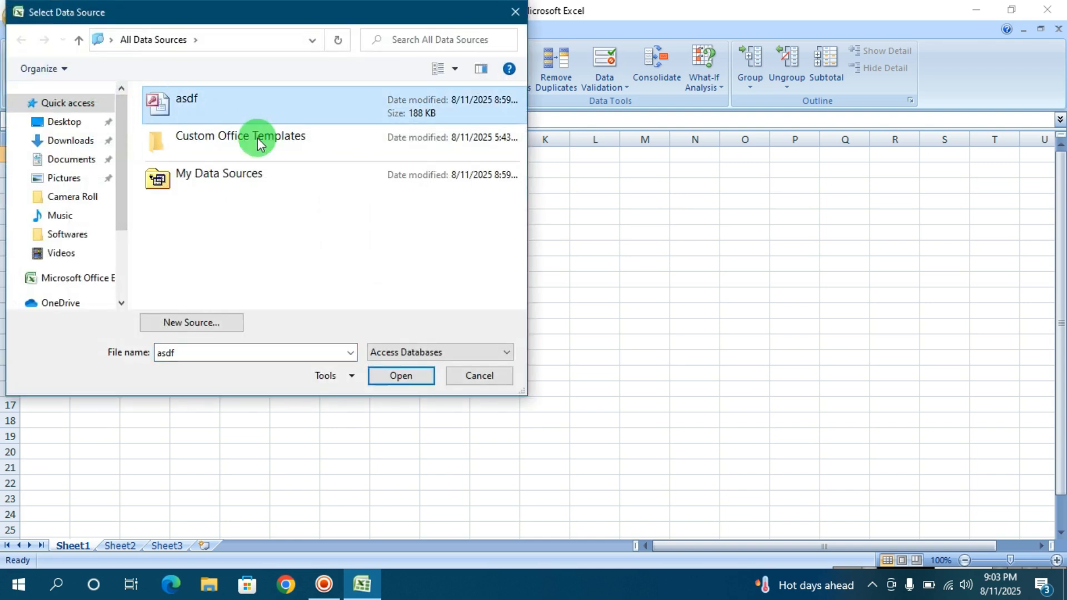
click(385, 383)
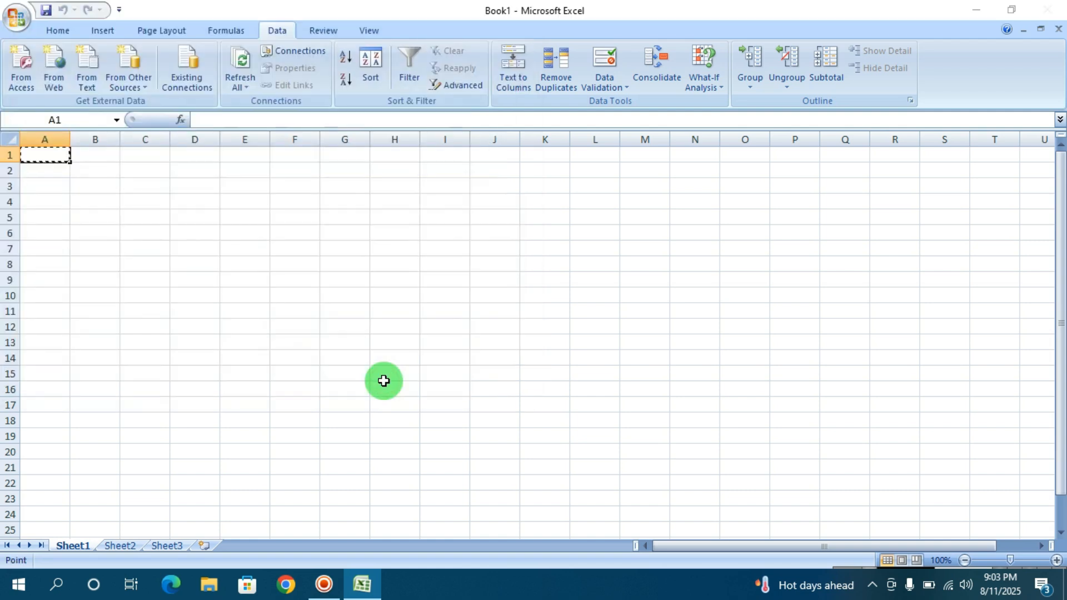
click(558, 360)
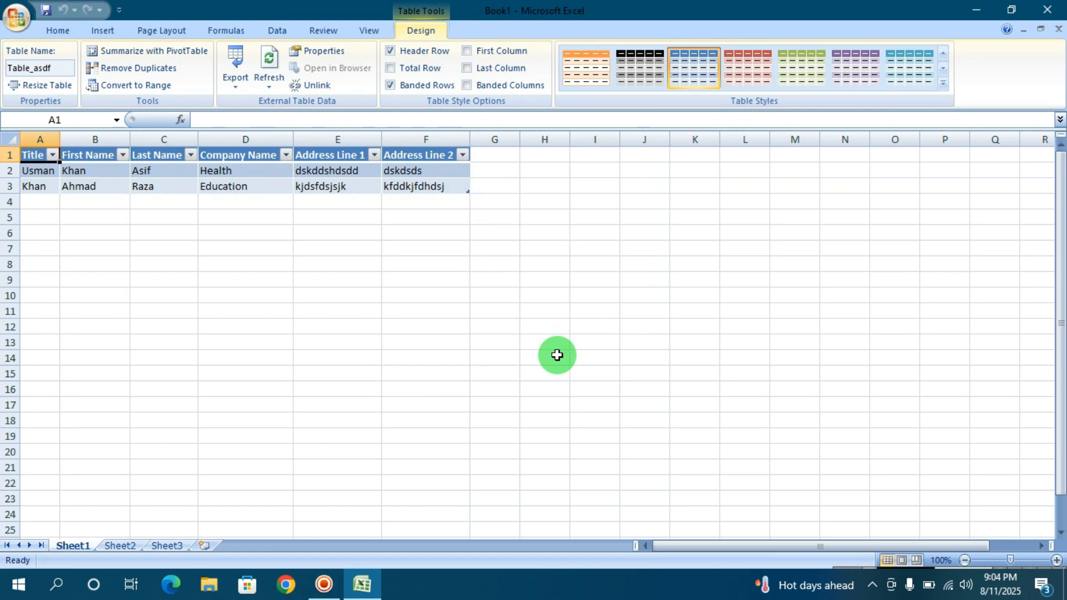
Step: Start a web query for cell E8, load the default address and dismiss the page's script errors
click(321, 264)
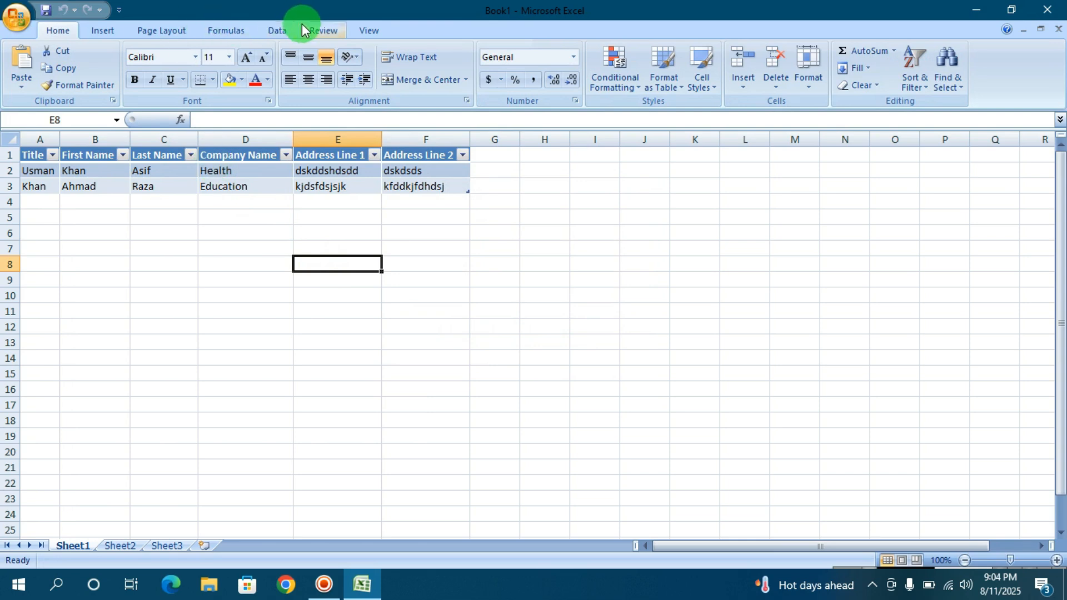
click(286, 31)
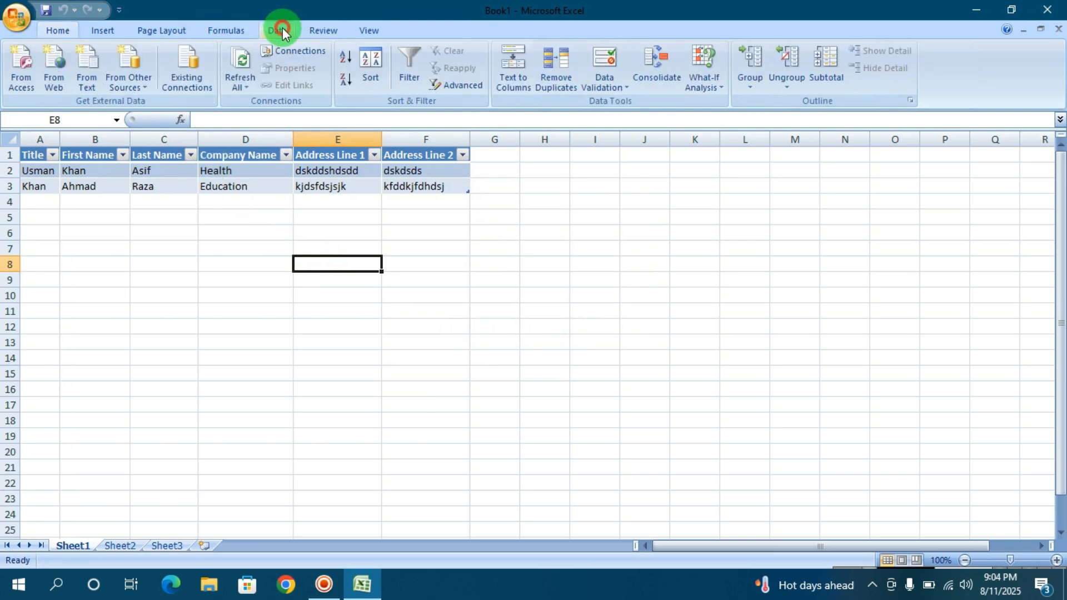
click(54, 64)
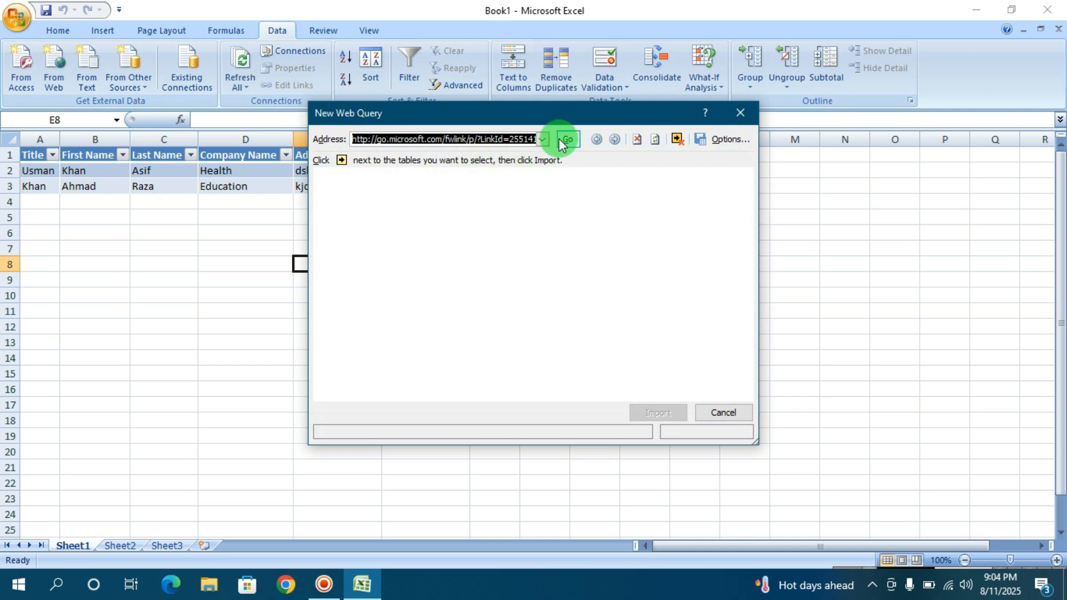
click(576, 147)
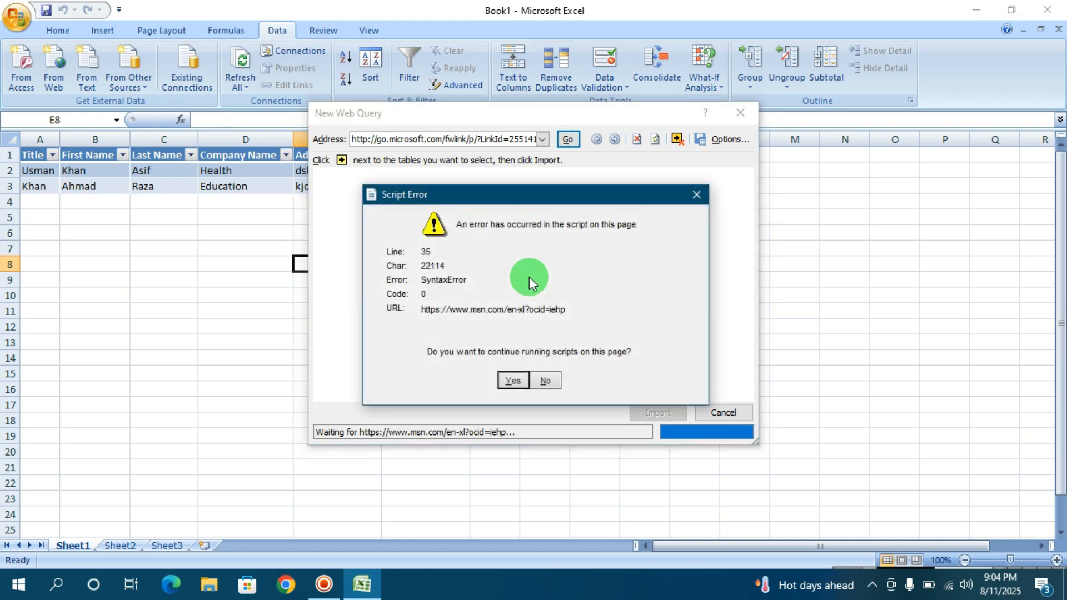
click(506, 379)
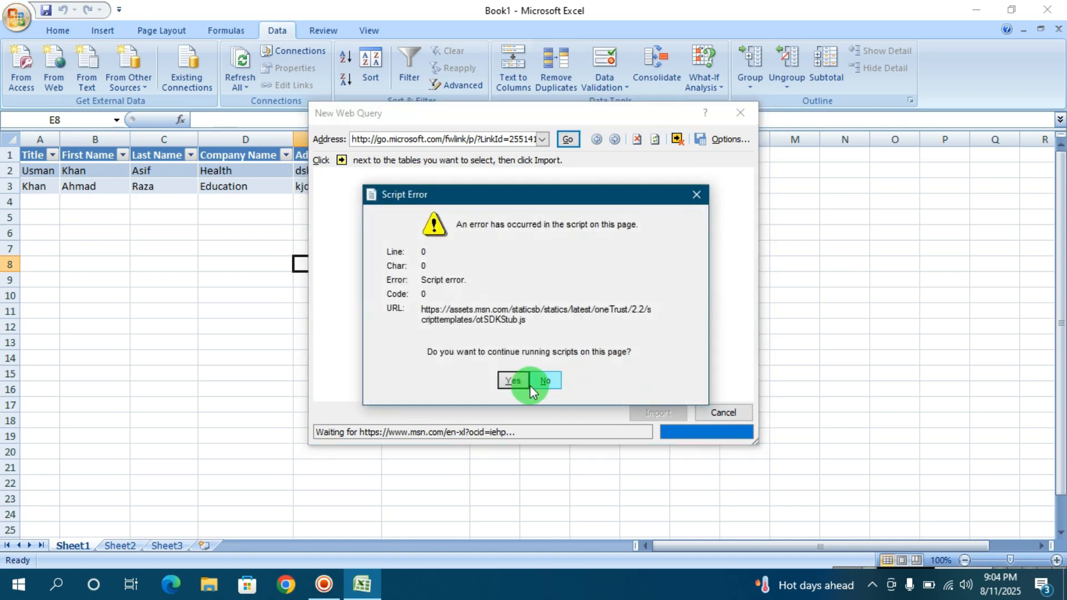
click(520, 385)
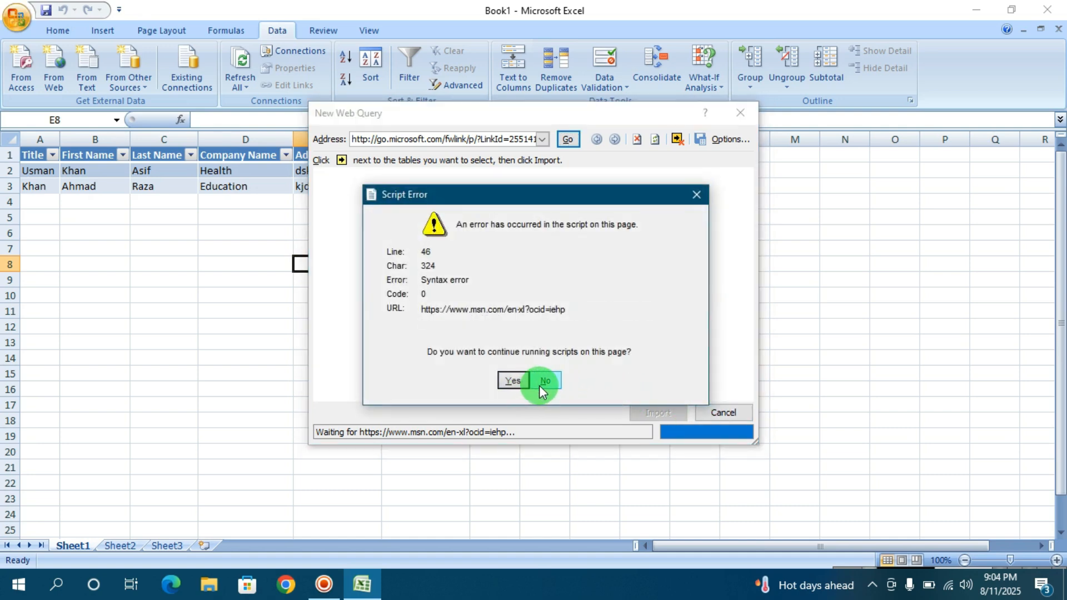
click(539, 381)
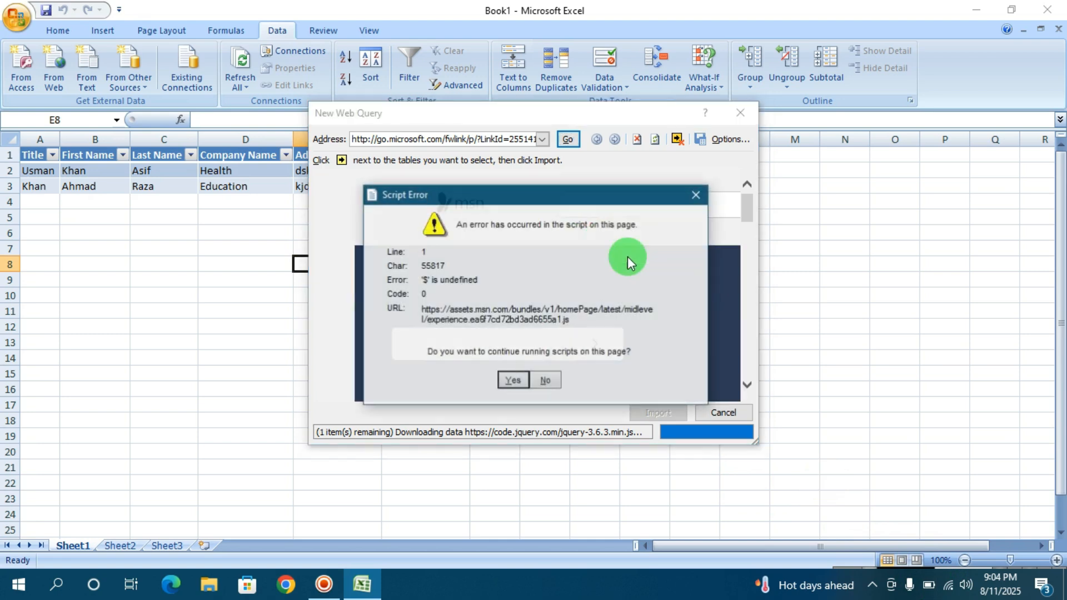
click(545, 382)
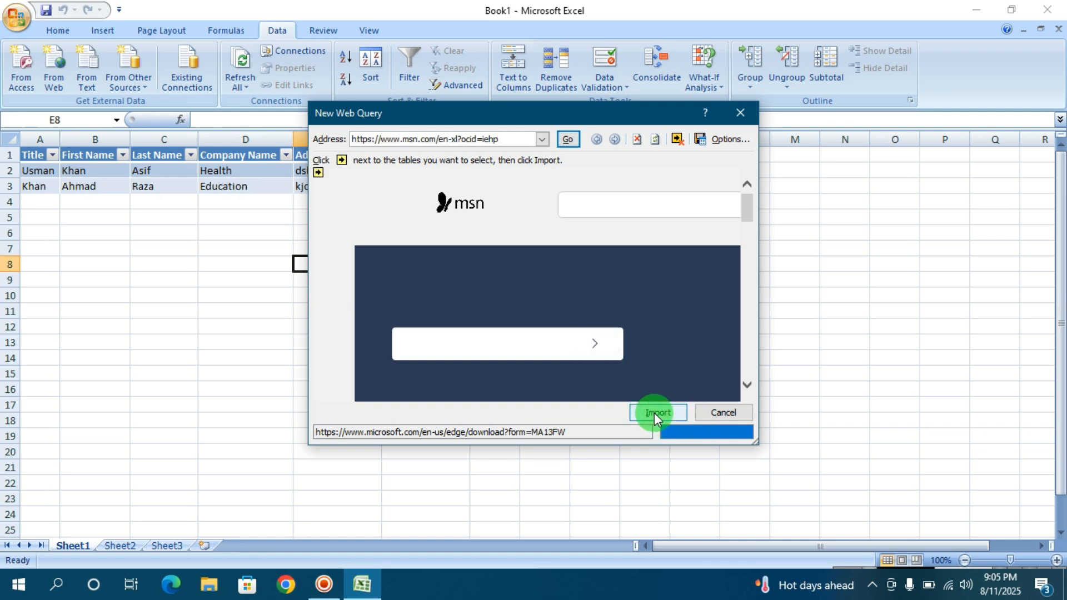
Step: Import the loaded MSN web page into the existing worksheet at cell E8 and close the resulting message
click(654, 412)
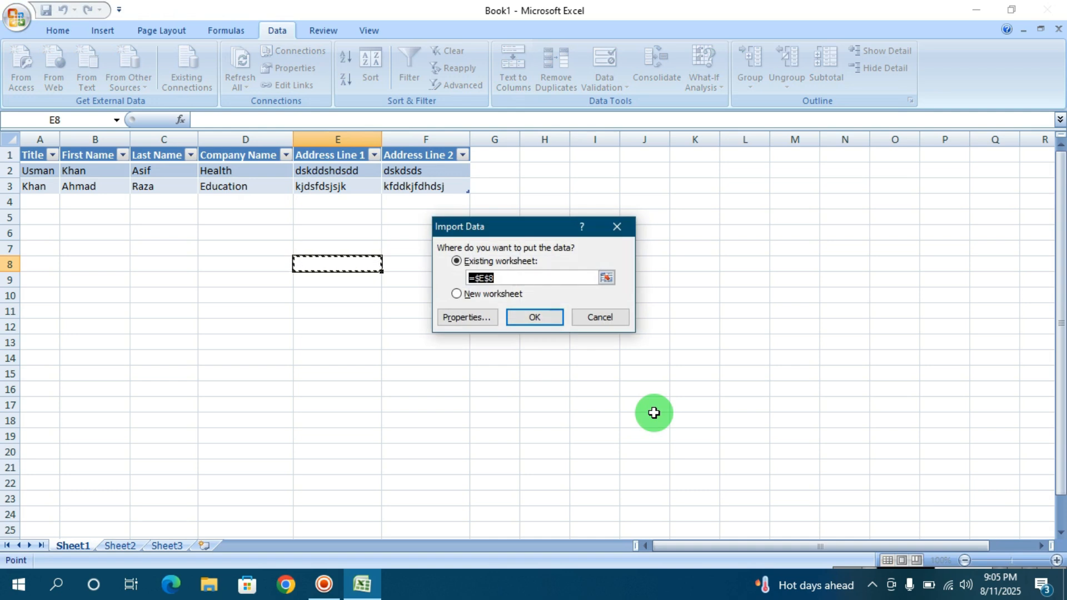
click(536, 324)
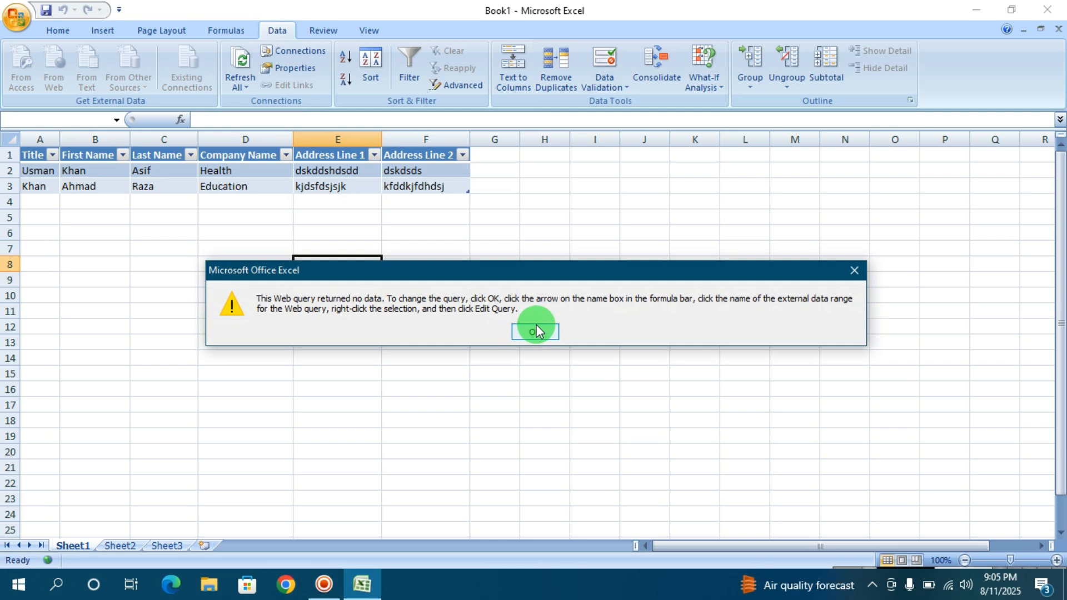
click(535, 332)
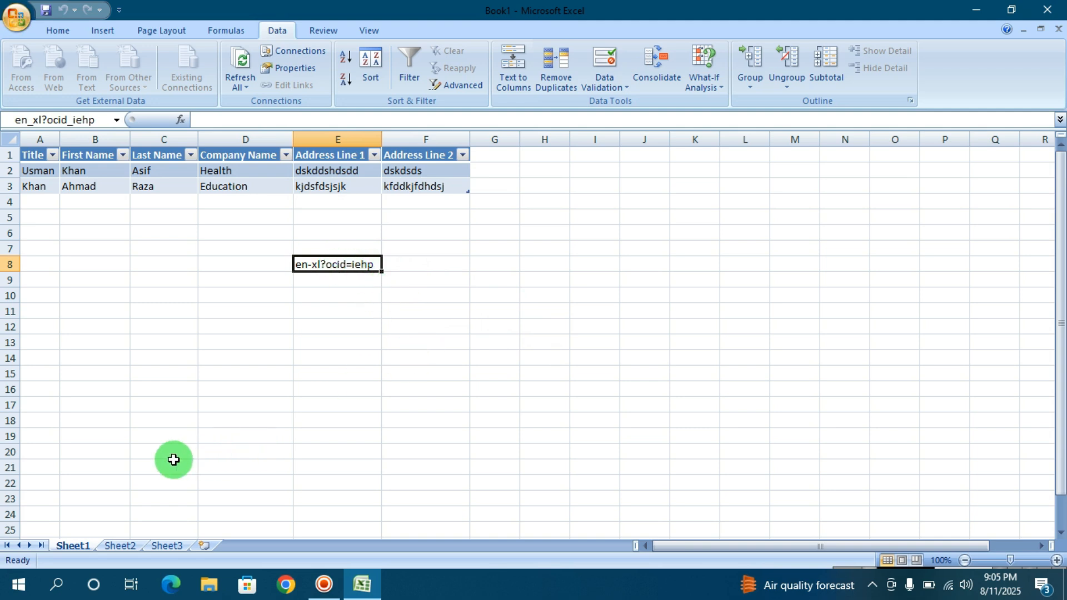
Step: Start a text import at cell I9 using the Document text file from the Desktop
click(612, 280)
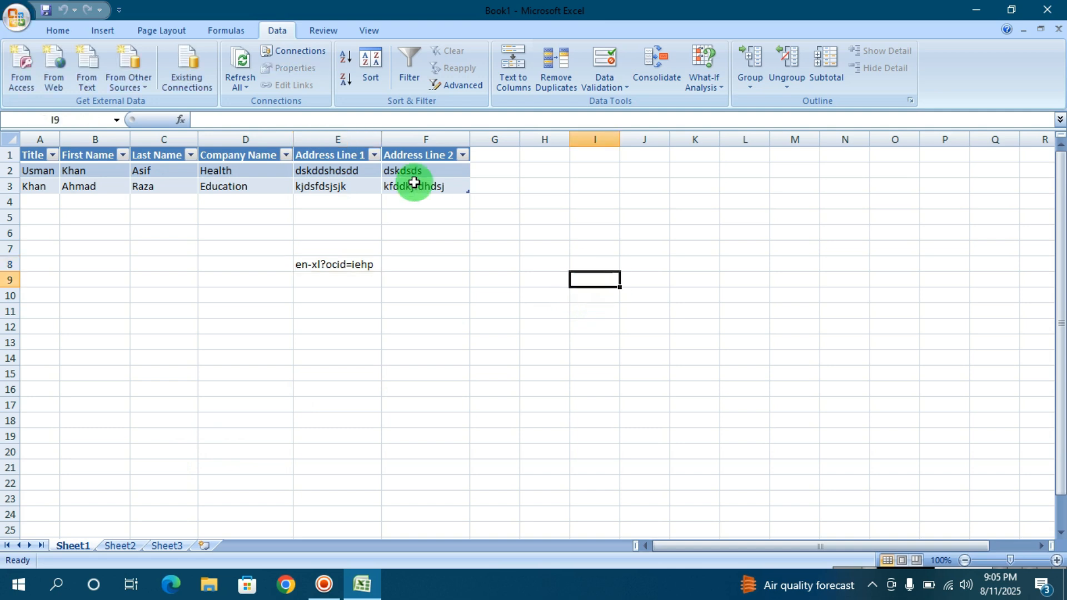
click(91, 67)
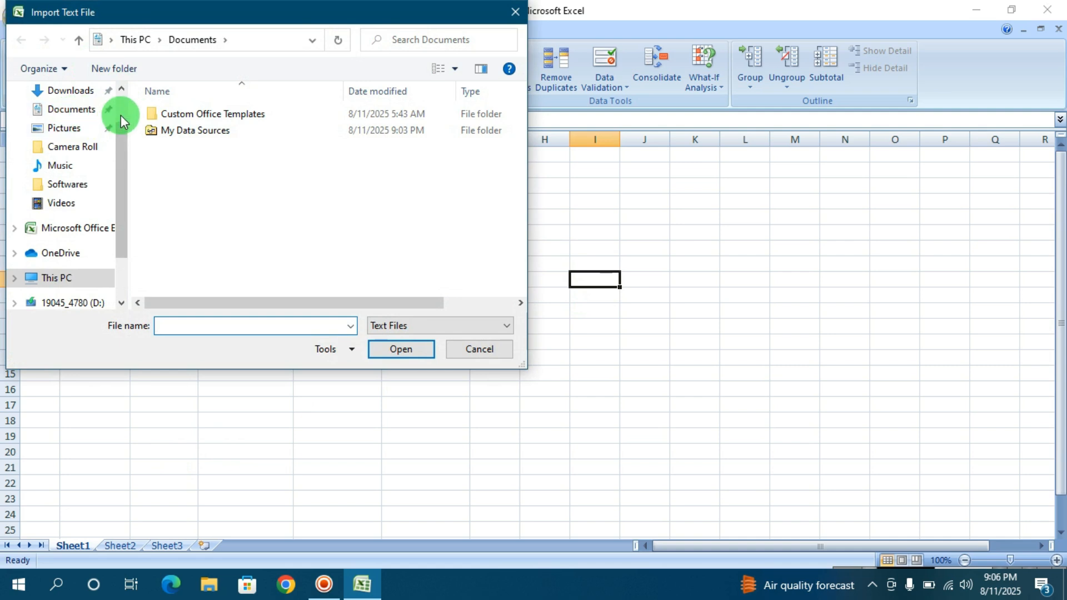
scroll(123, 103, up, 2)
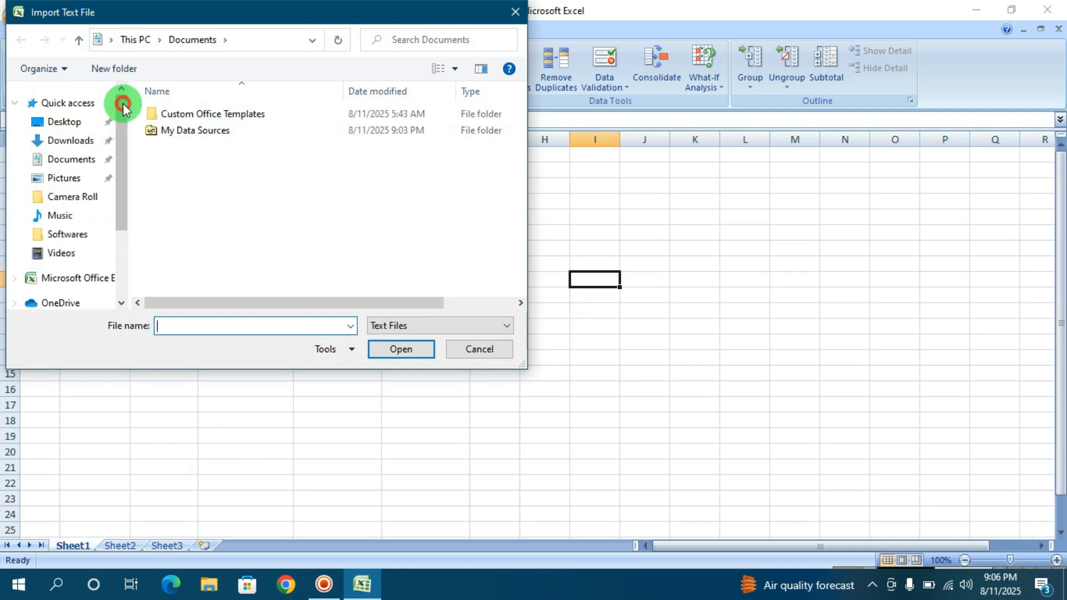
click(60, 126)
click(171, 119)
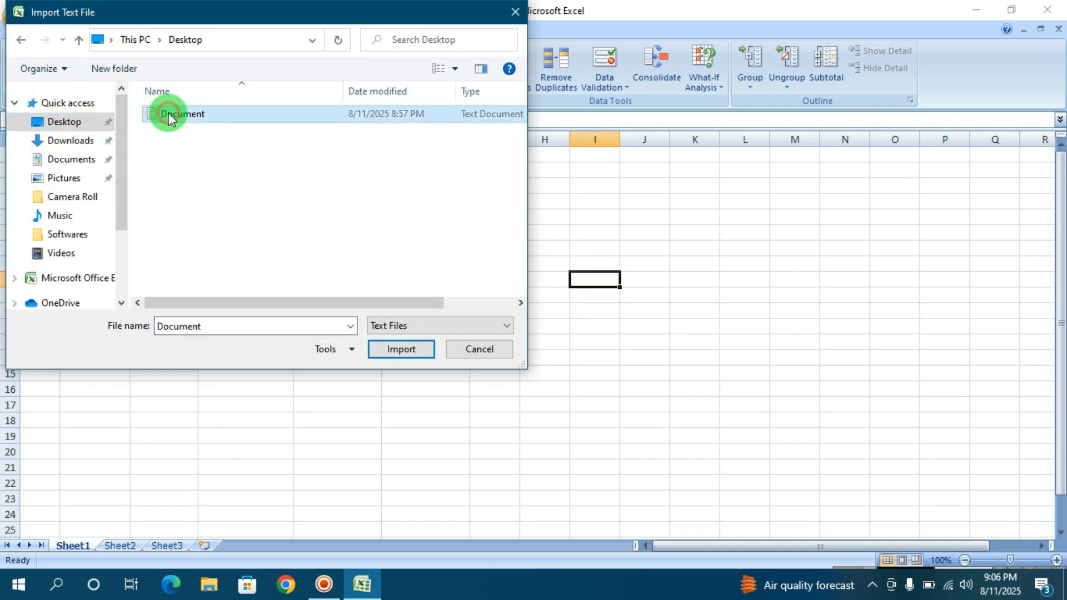
click(392, 347)
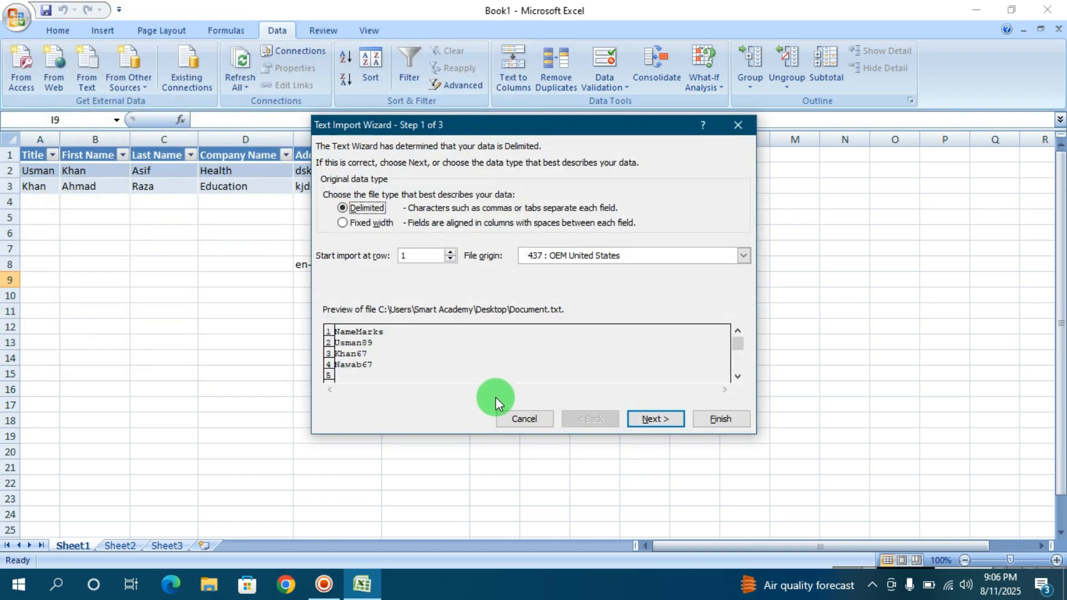
Step: Import the text as delimited data with Tab and the other delimiter "/", keeping General format, into the existing worksheet
click(656, 418)
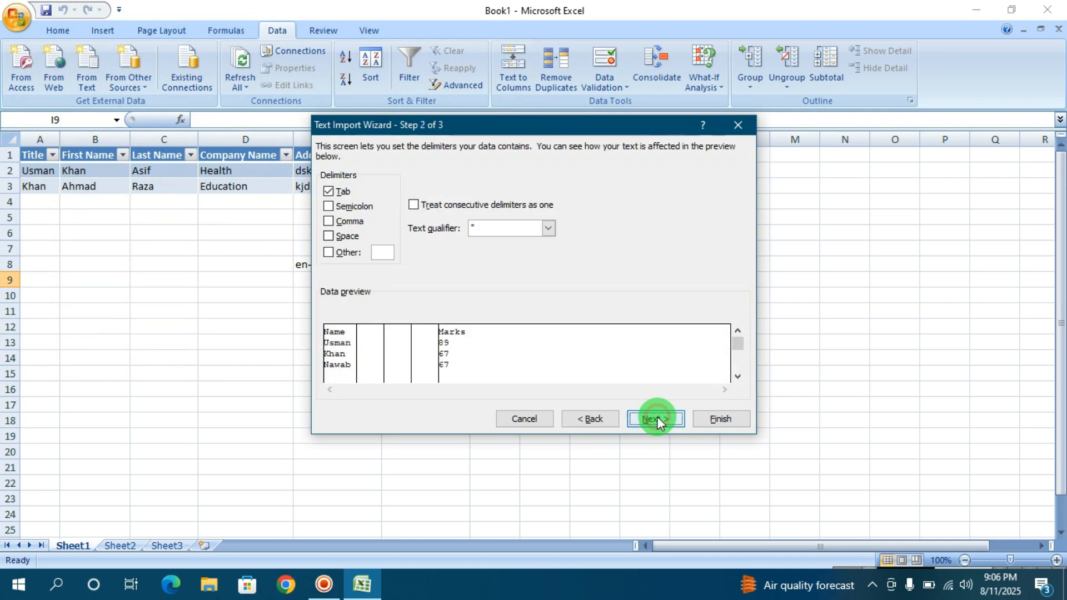
click(388, 253)
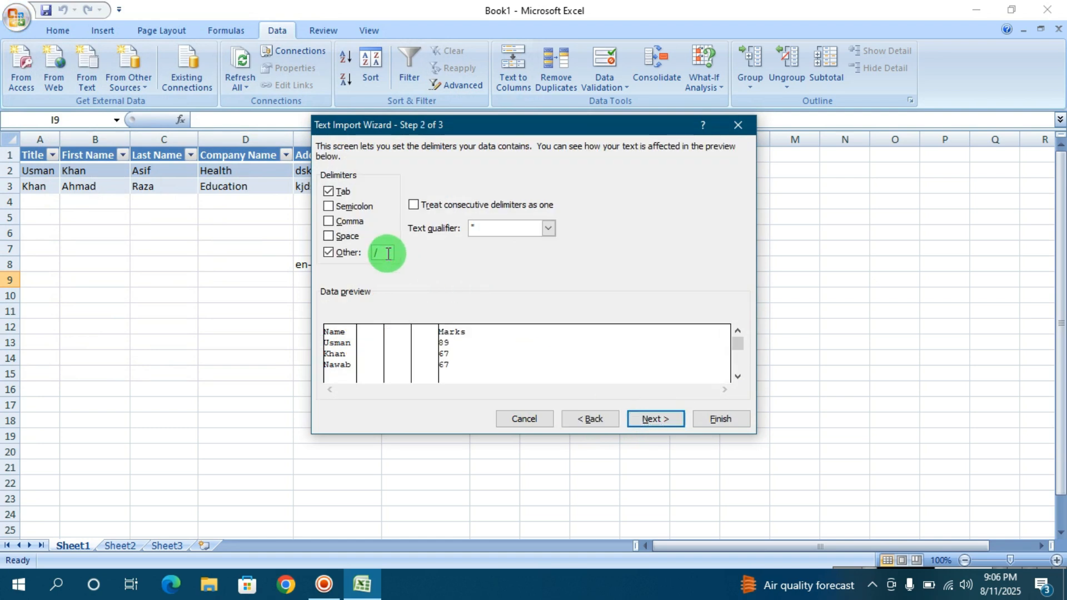
click(649, 420)
click(733, 420)
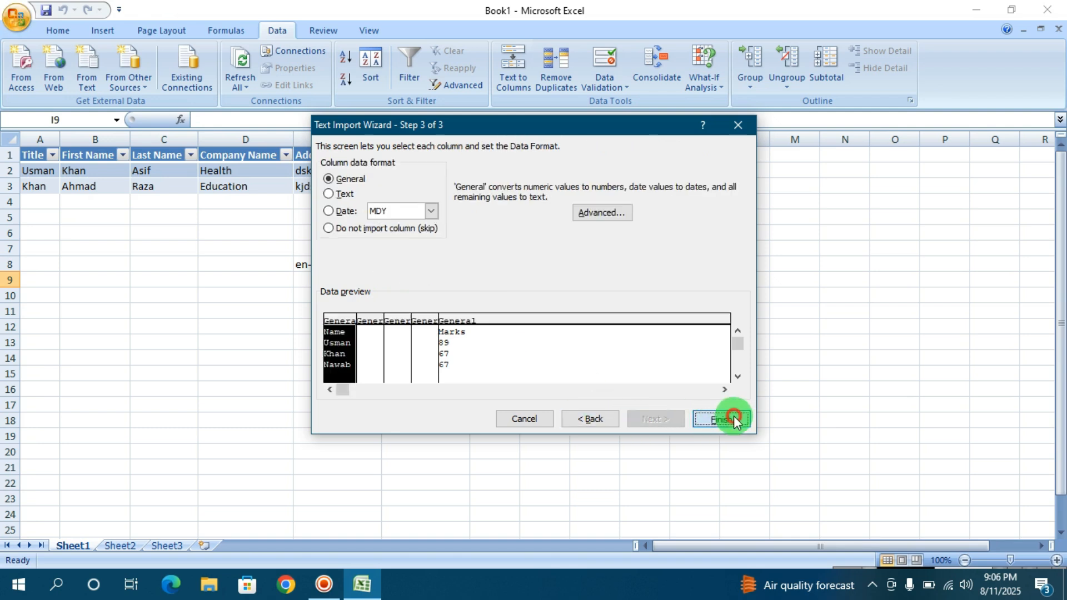
click(546, 314)
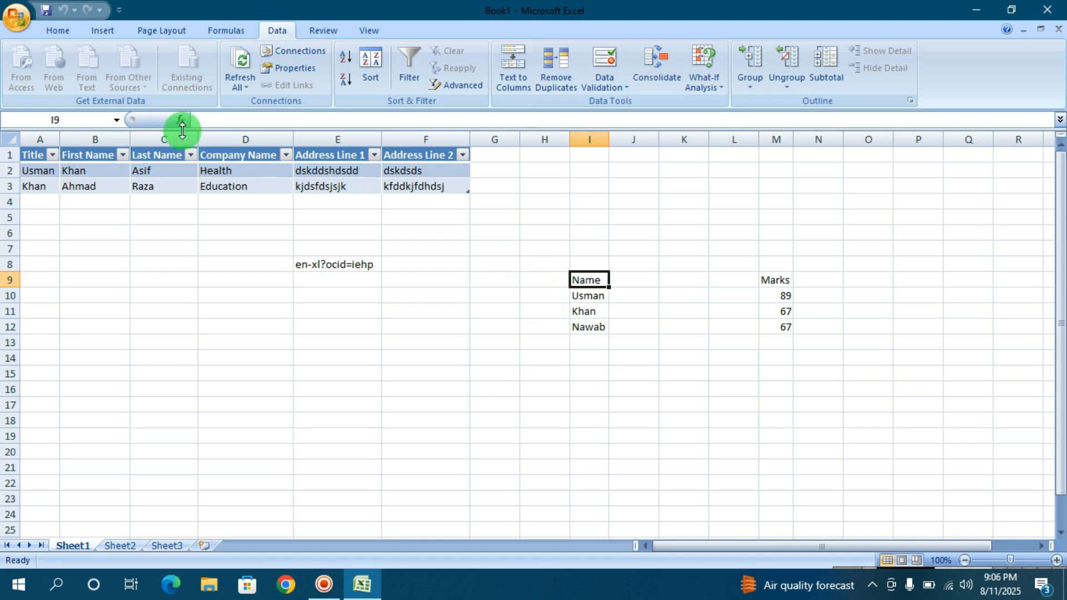
click(20, 19)
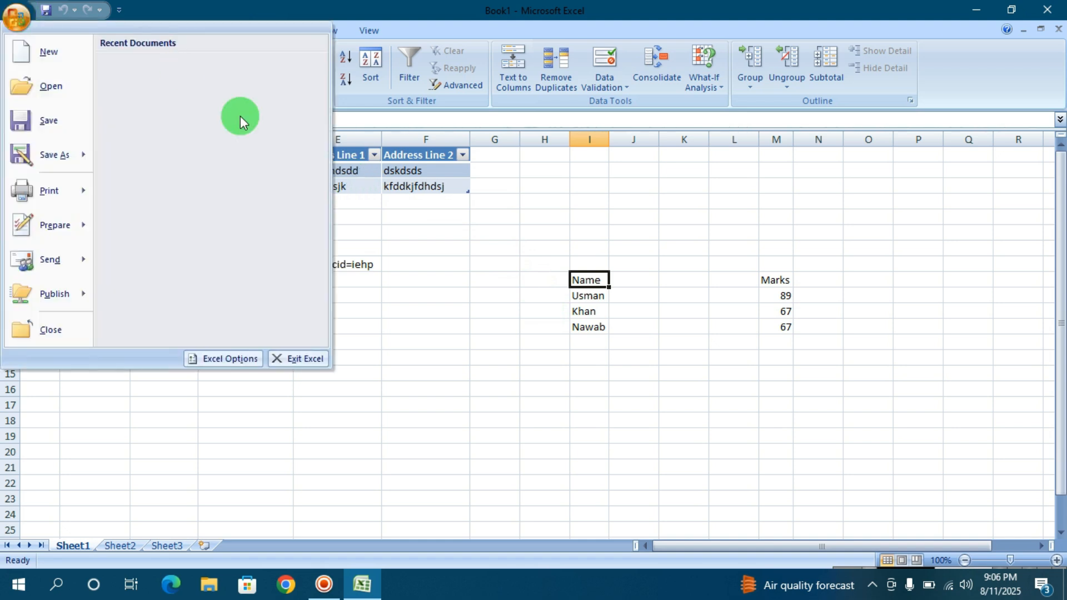
click(465, 255)
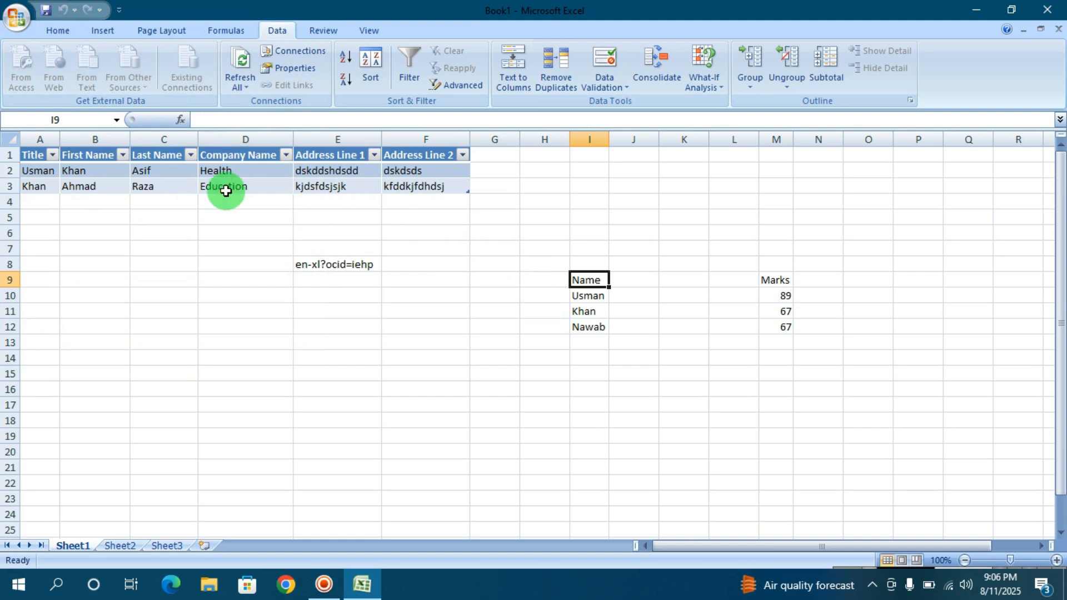
Step: Select cell D6 and review the list of existing data connections without opening any of them
click(231, 235)
click(202, 75)
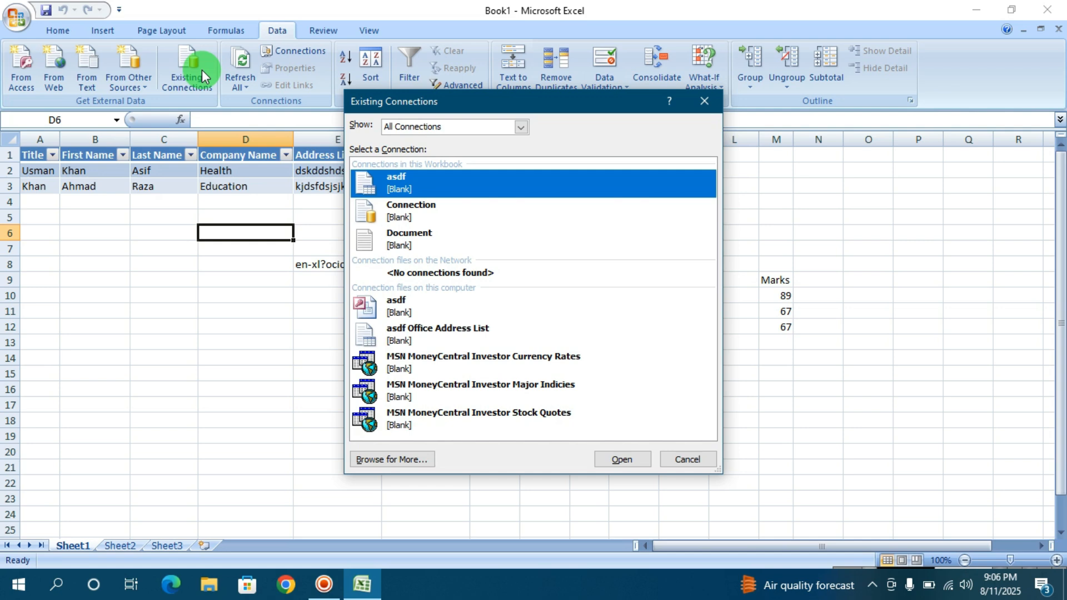
click(689, 459)
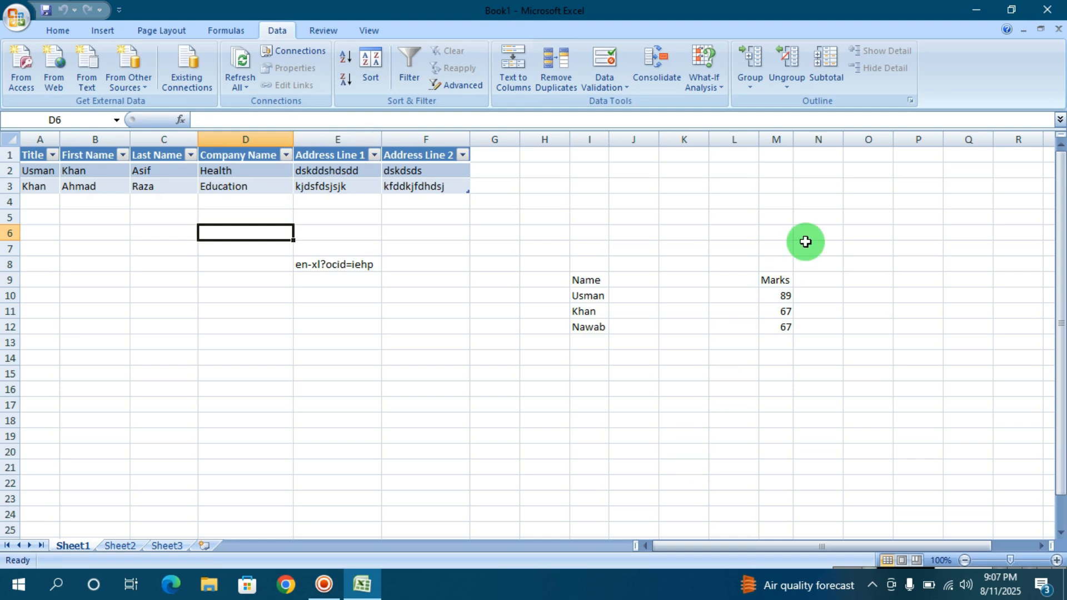
Step: Append a row with a student's name and mark 53 to the desktop Document text file, save it and return to Excel
click(979, 9)
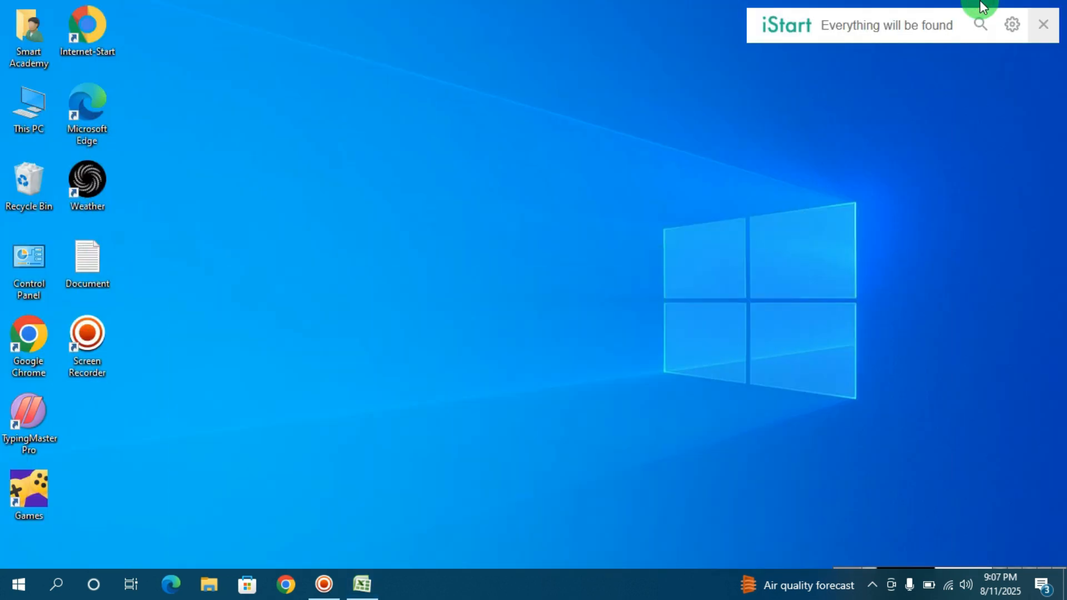
double_click(84, 259)
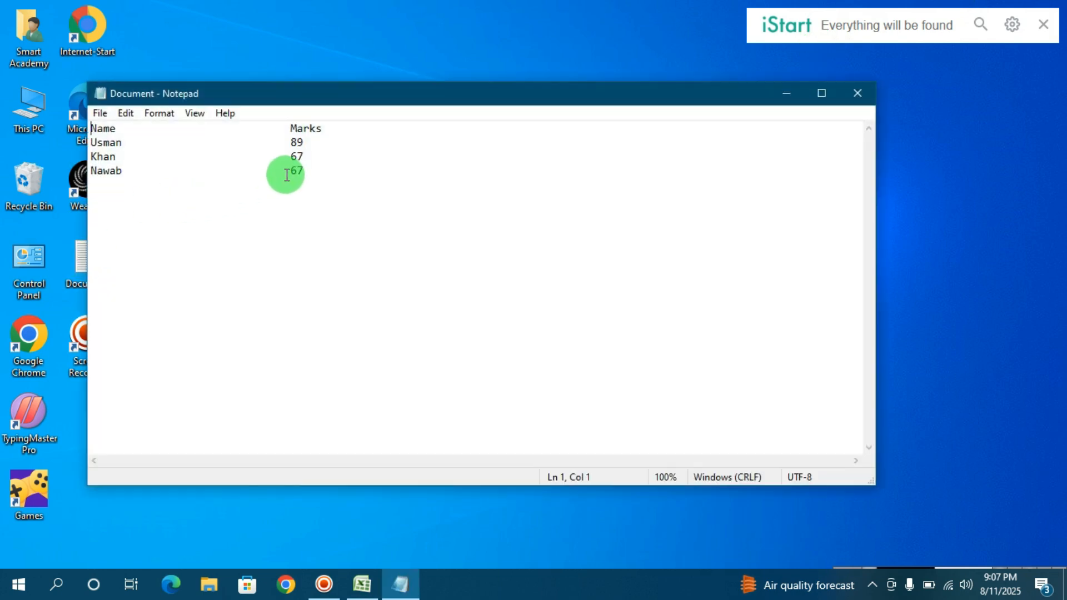
click(305, 175)
key(Return)
text(Zaib)
key(Tab)
key(Tab)
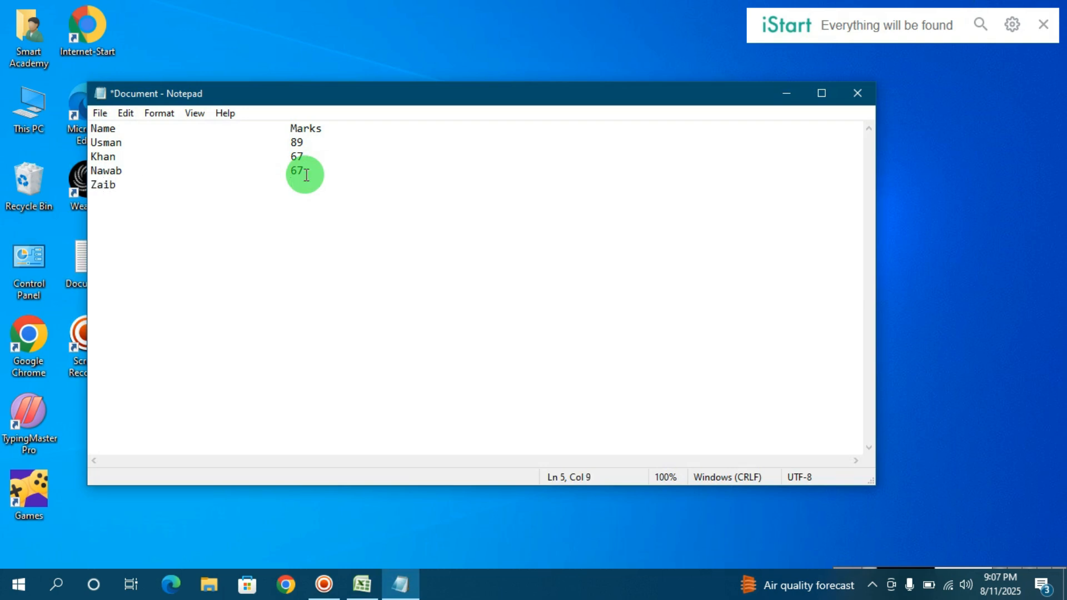
text(53)
key(ctrl+s)
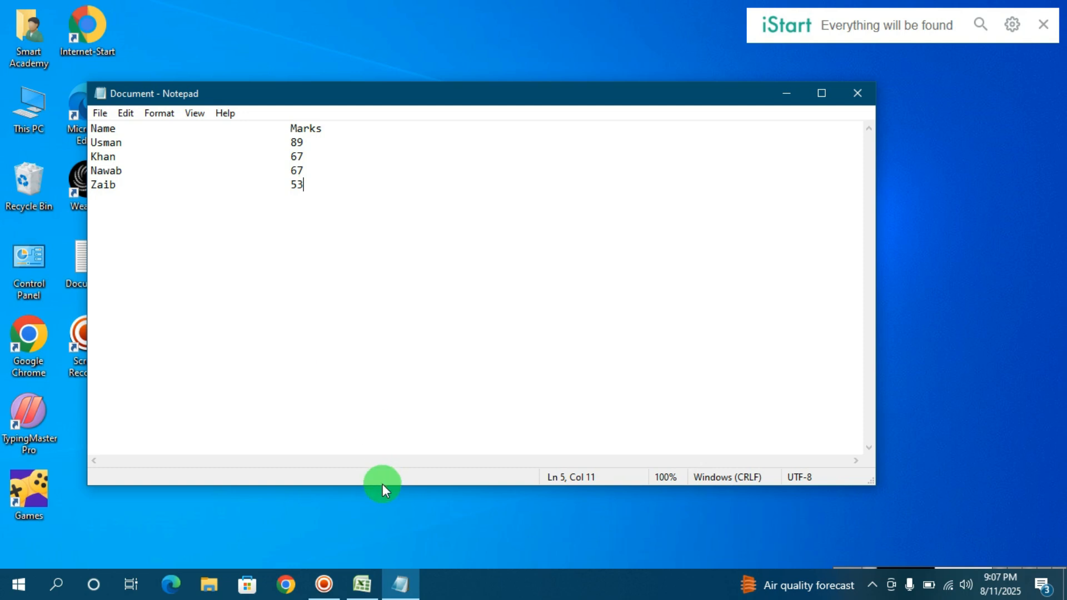
click(362, 584)
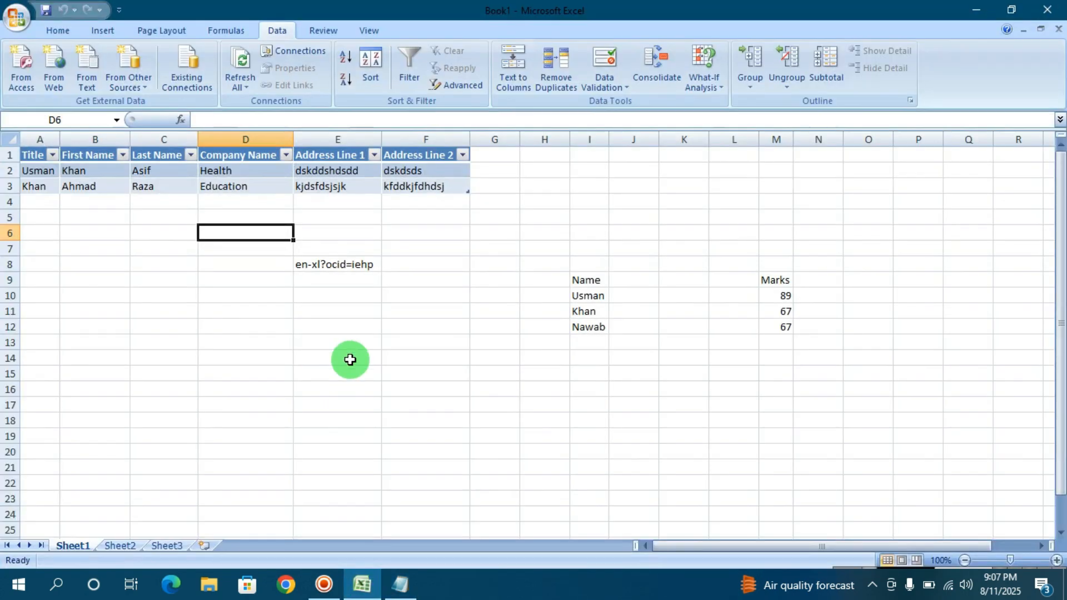
Step: Refresh all external data in the workbook, using the updated Document text file from the Desktop as the text source
click(248, 60)
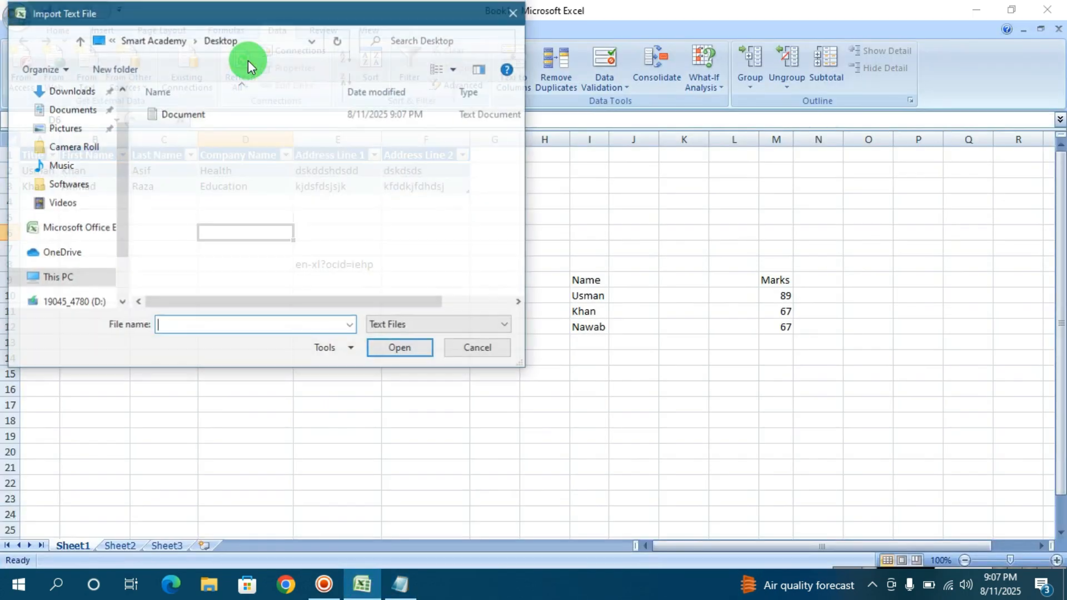
click(187, 113)
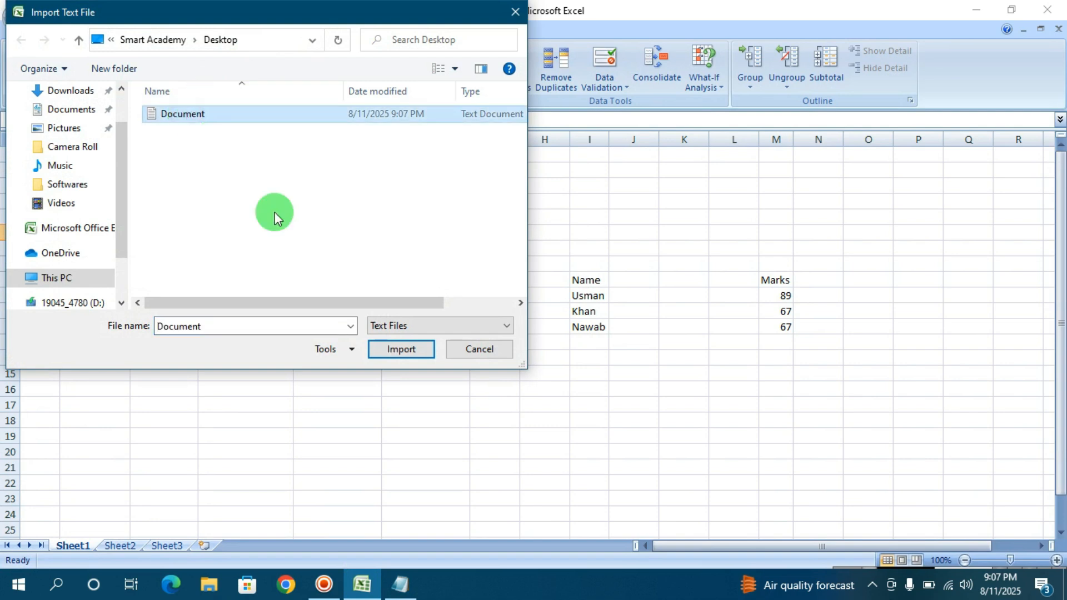
click(399, 348)
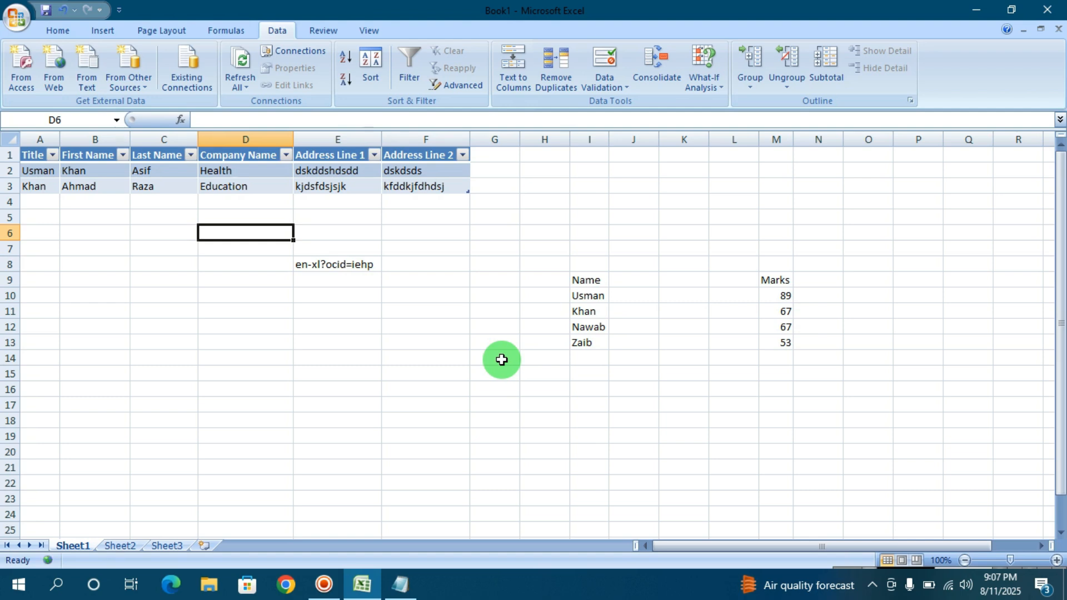
click(526, 333)
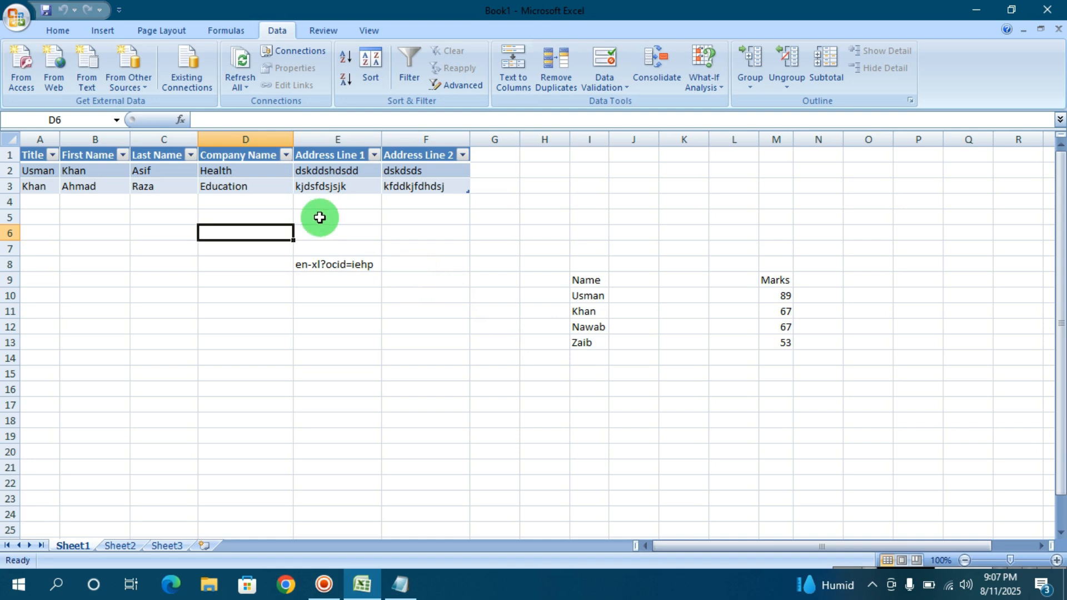
click(145, 85)
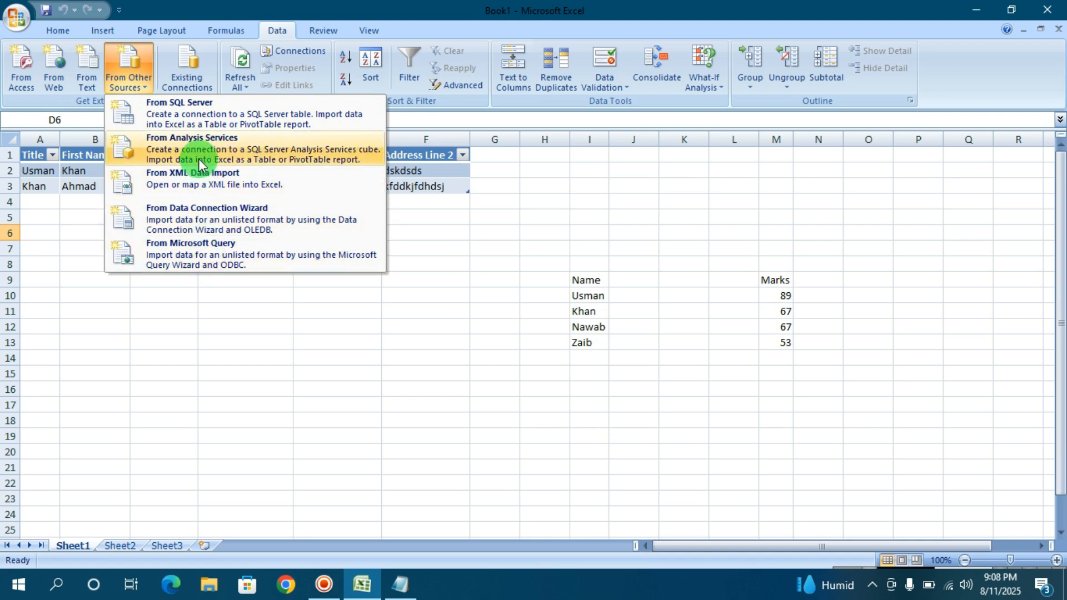
click(340, 301)
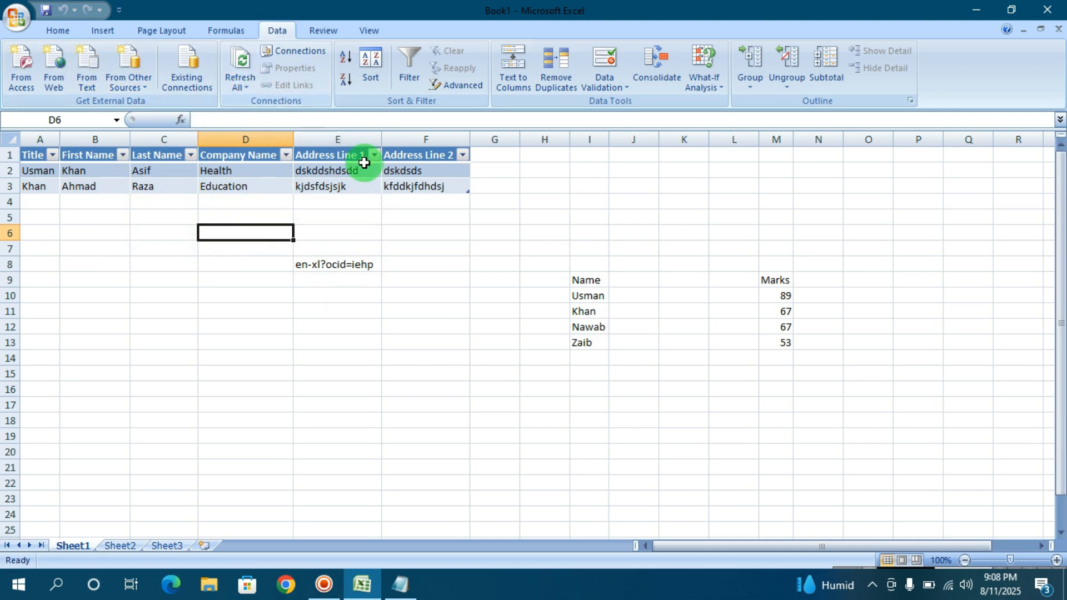
Step: Remove the data connection named Connection from the workbook's connections, accepting its separation from the data source, and close the connections list
click(304, 52)
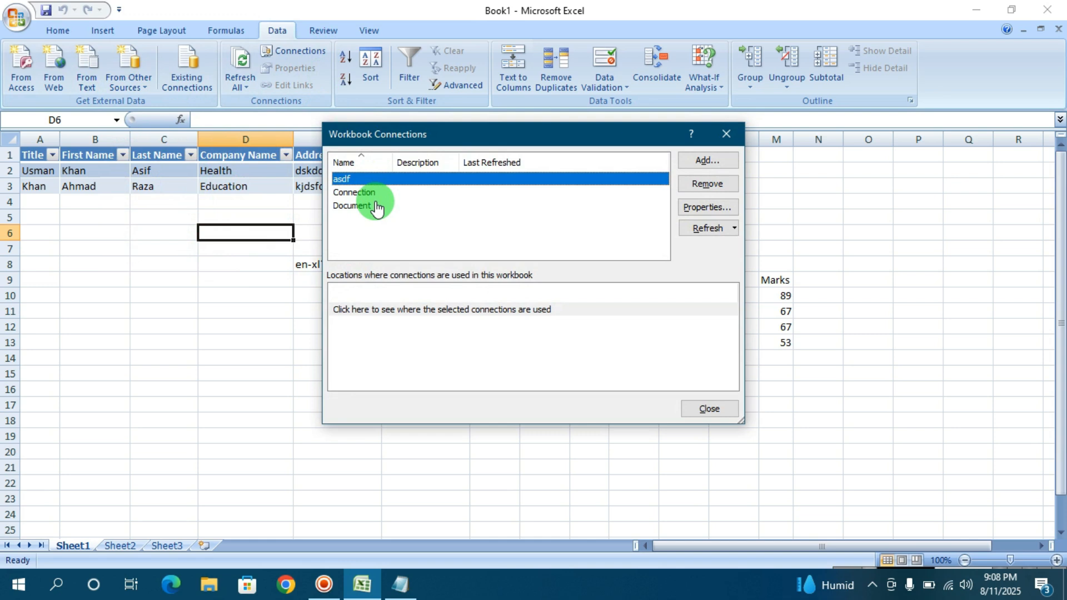
click(354, 194)
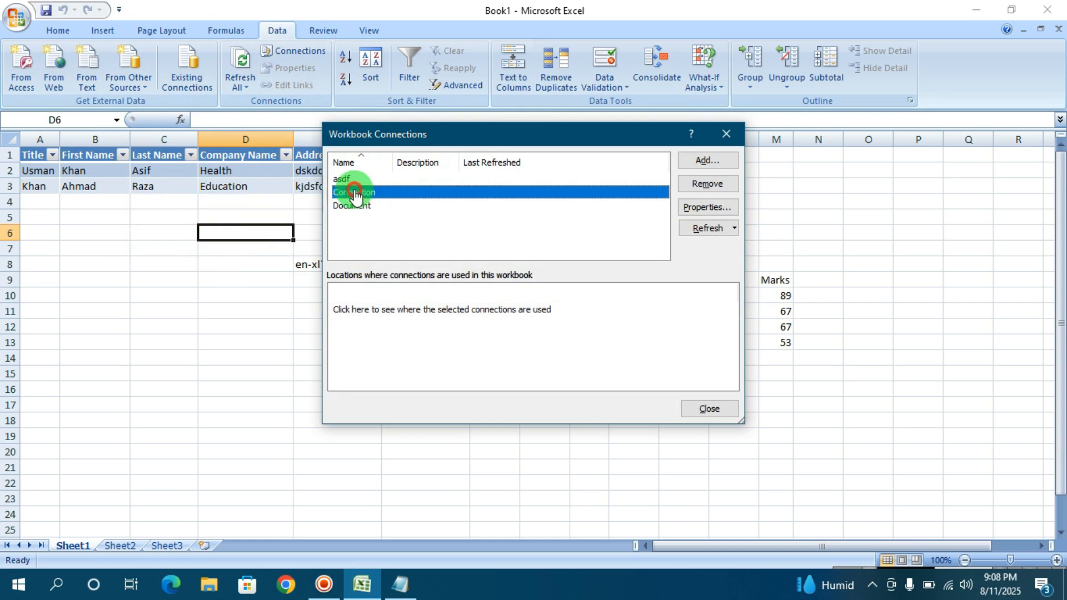
click(359, 205)
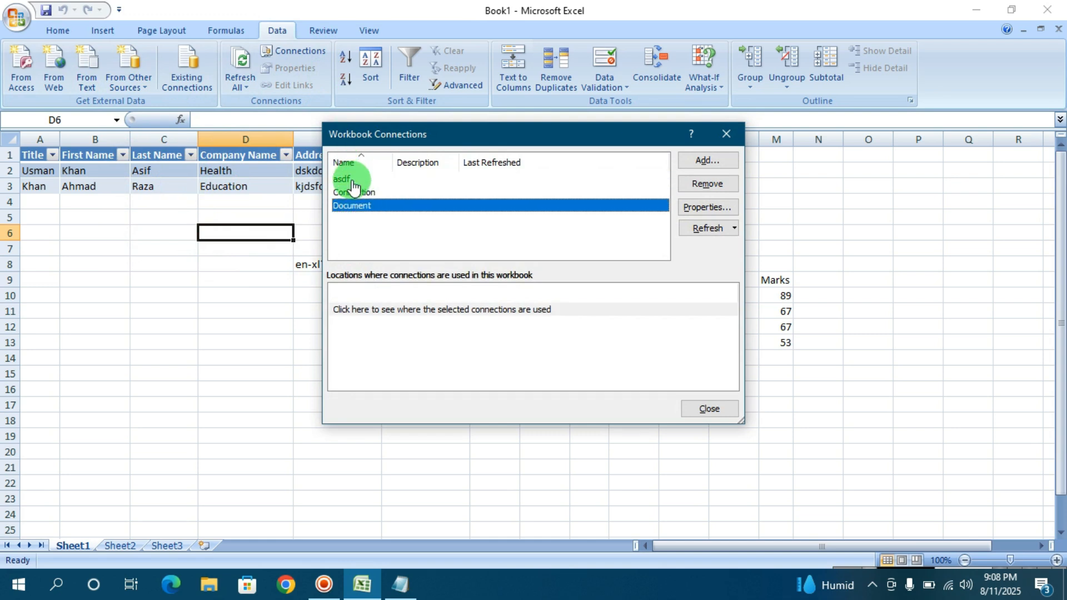
click(351, 178)
click(359, 195)
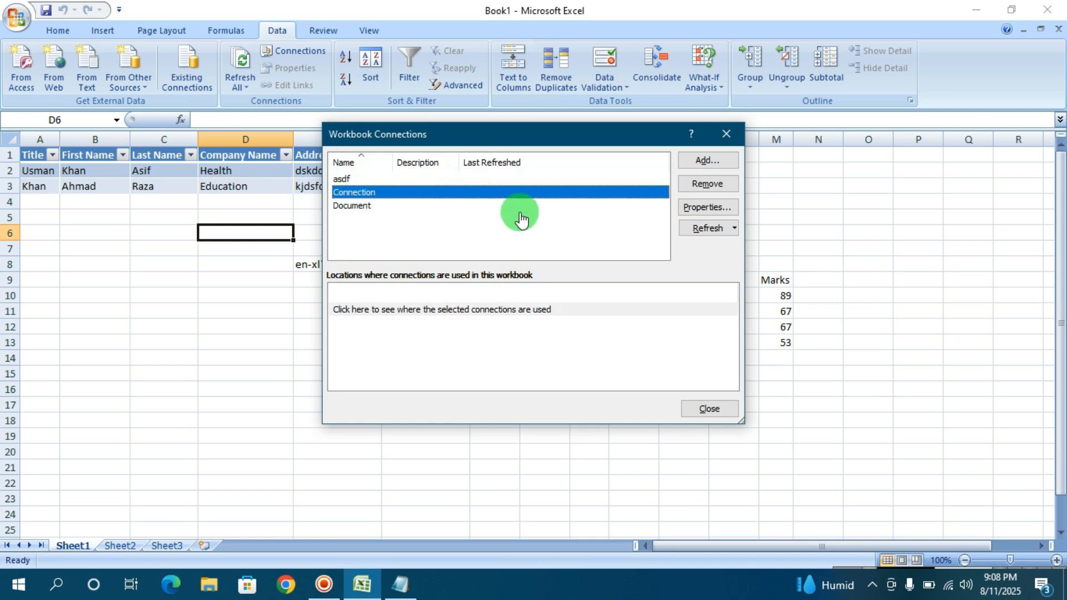
click(691, 186)
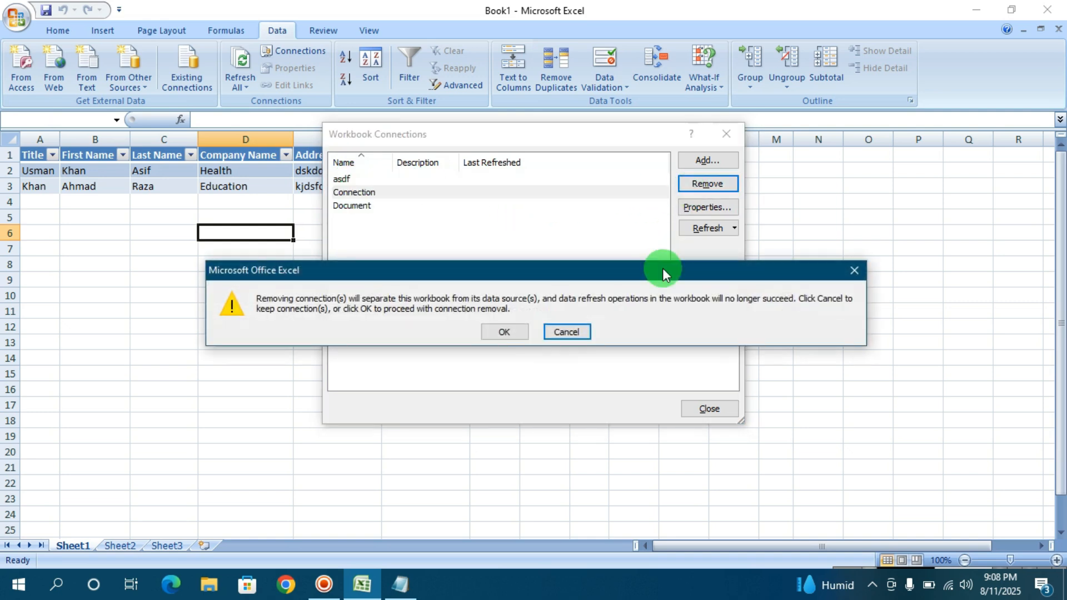
click(503, 332)
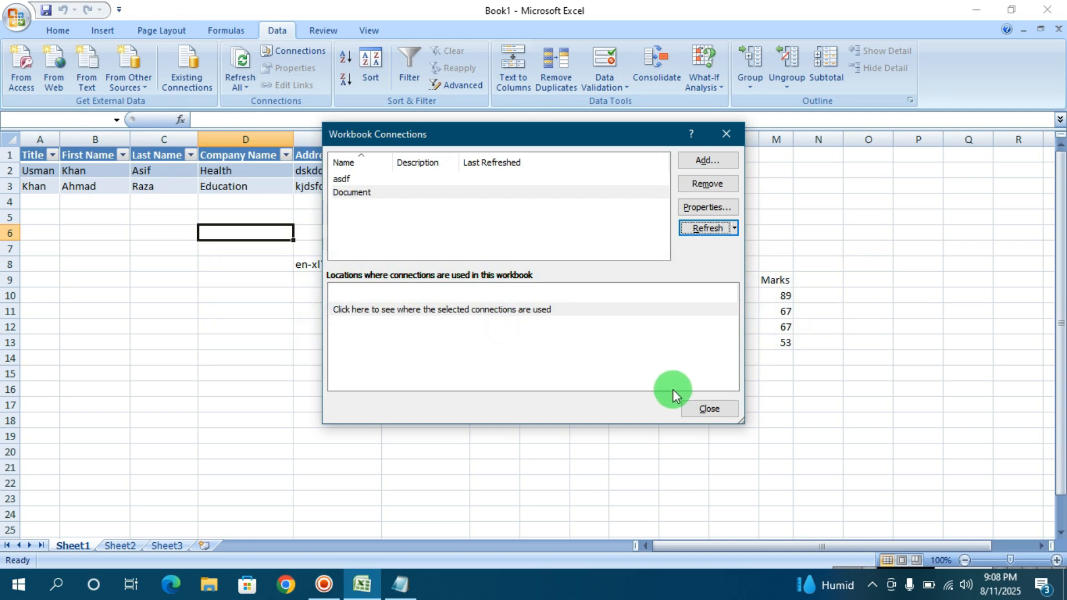
click(692, 405)
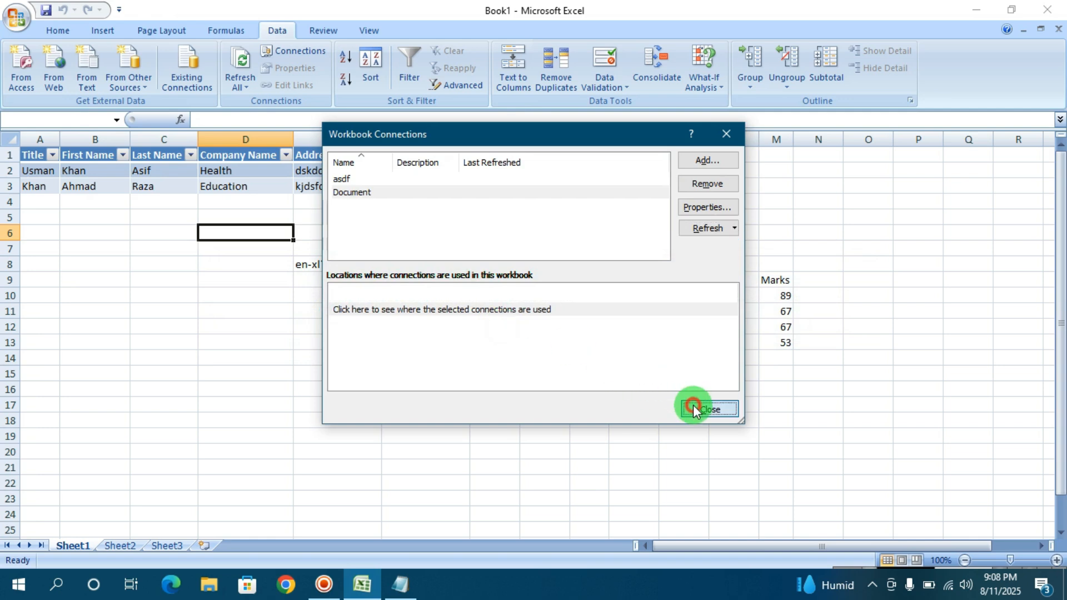